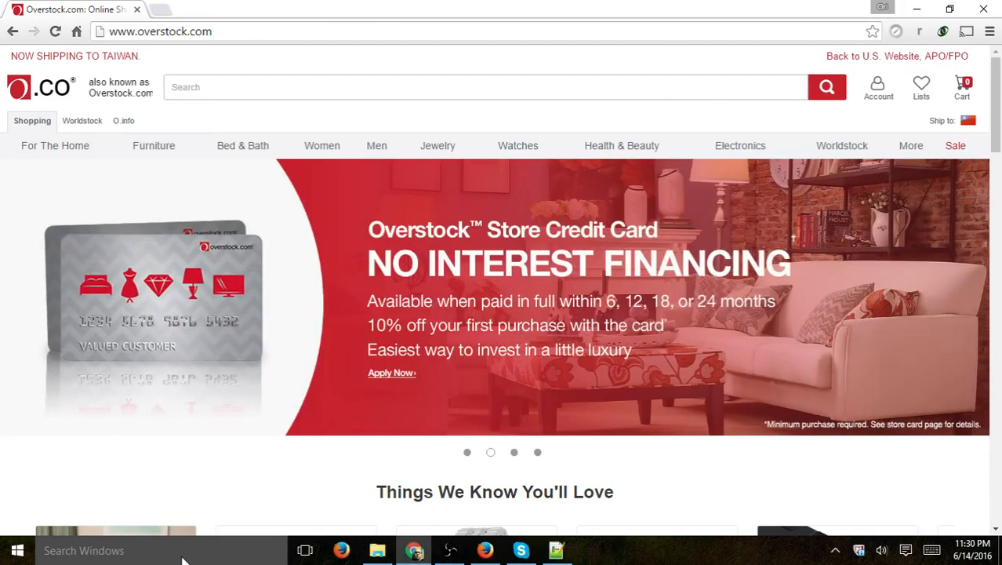
Launch Steps Recorder with the psr command and start a new recording over the Overstock home page
left_click(79, 551)
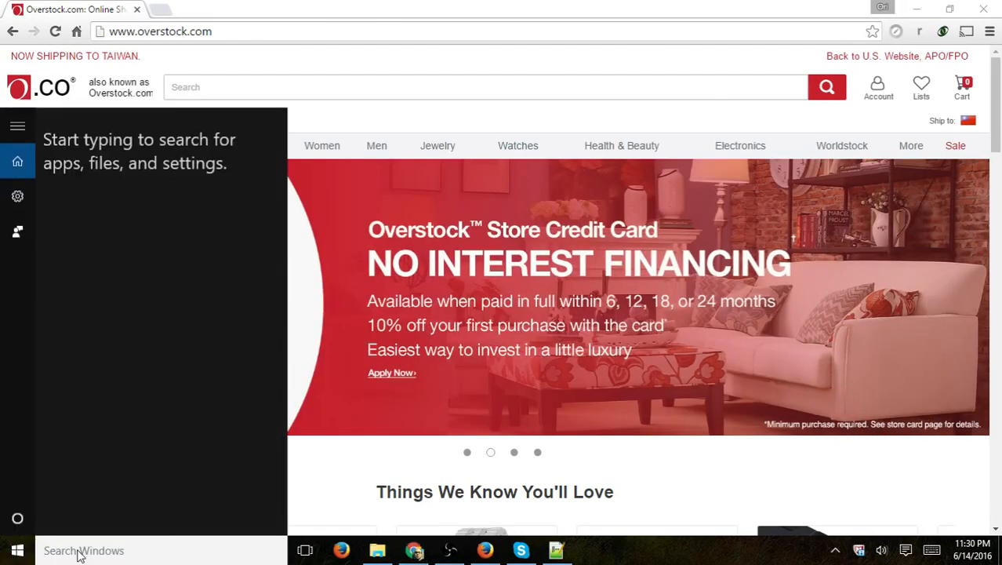
type("psr")
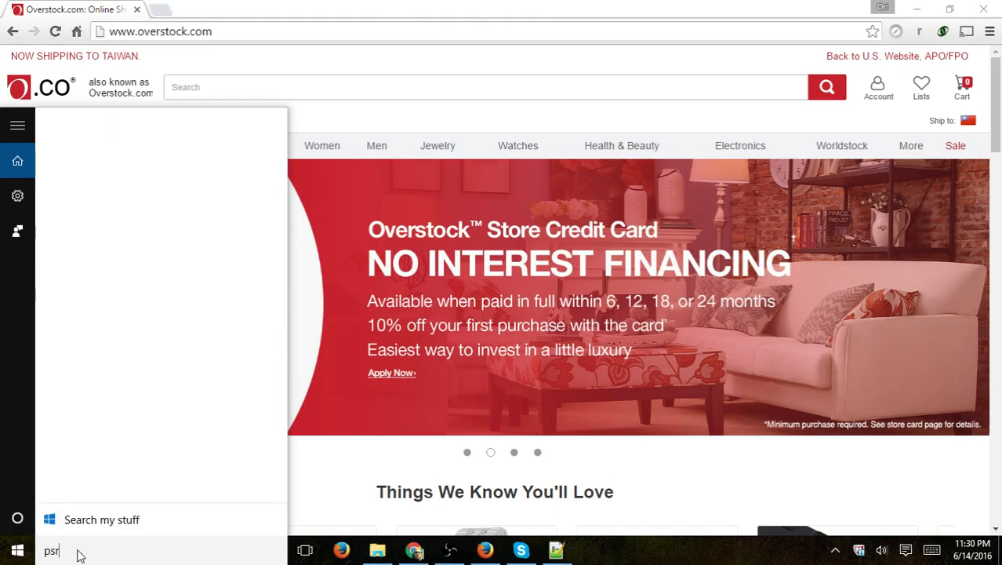
key("Return")
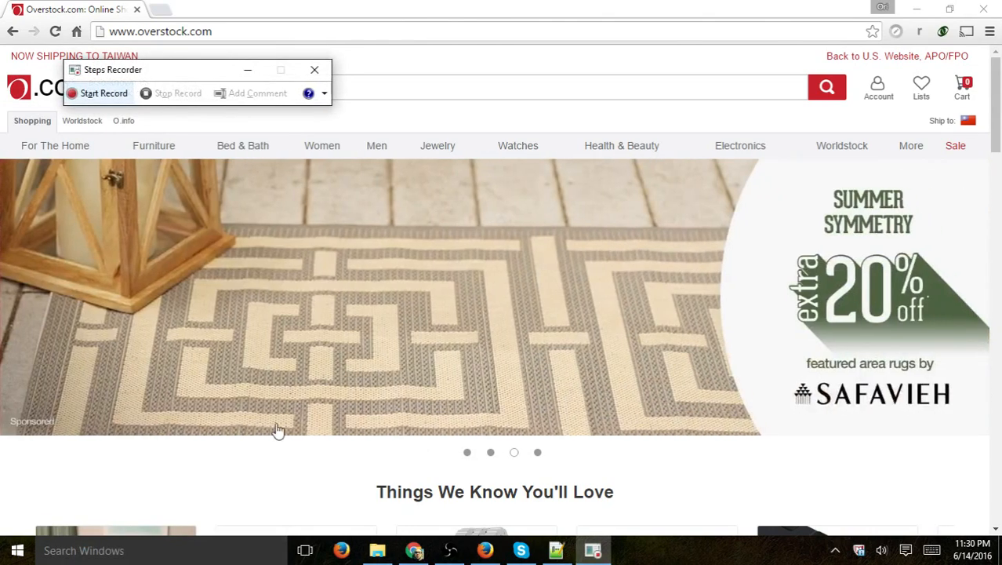
left_click_drag(179, 70, 130, 63)
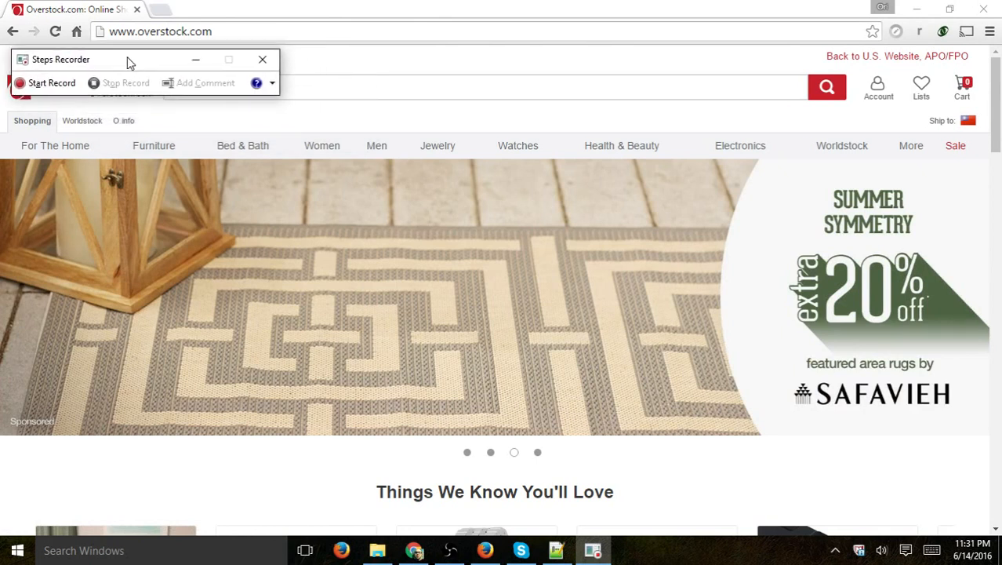
left_click(61, 87)
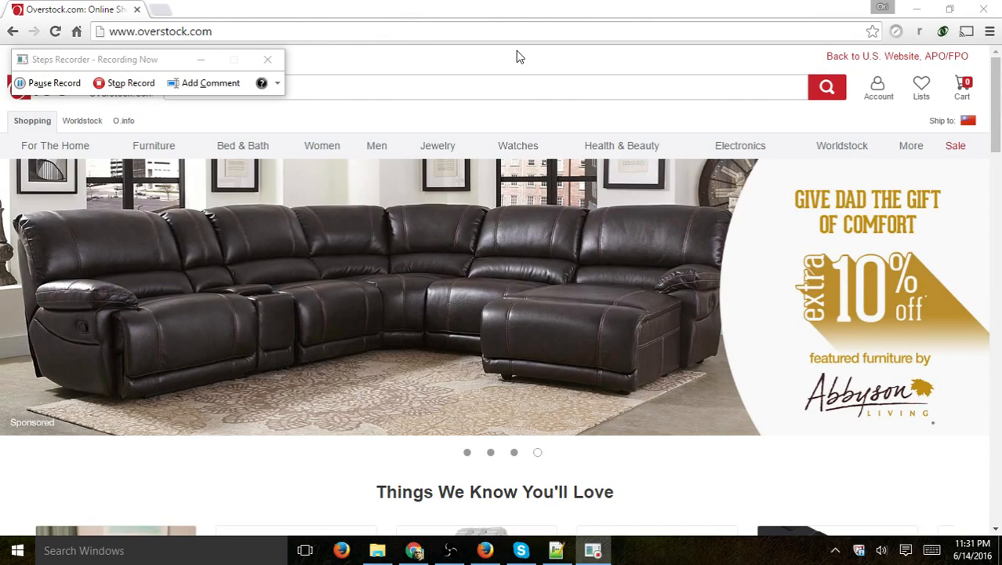
Open the Overstock account page that holds the sign-in form
scroll(729, 55, "down", 1)
scroll(730, 57, "up", 1)
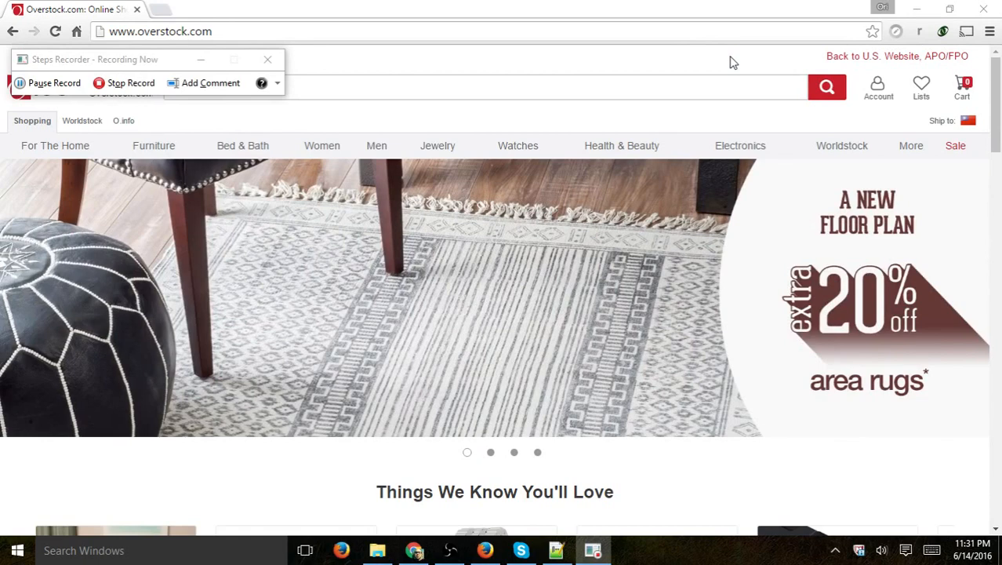
left_click(883, 93)
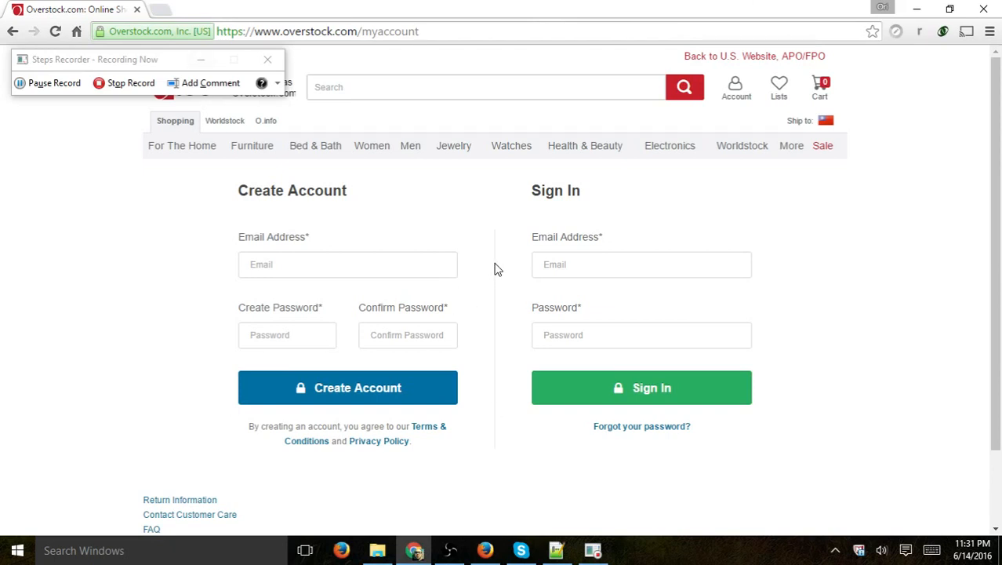
Fill in the Sign In form with a test e-mail address and the account password, and submit it
left_click(607, 265)
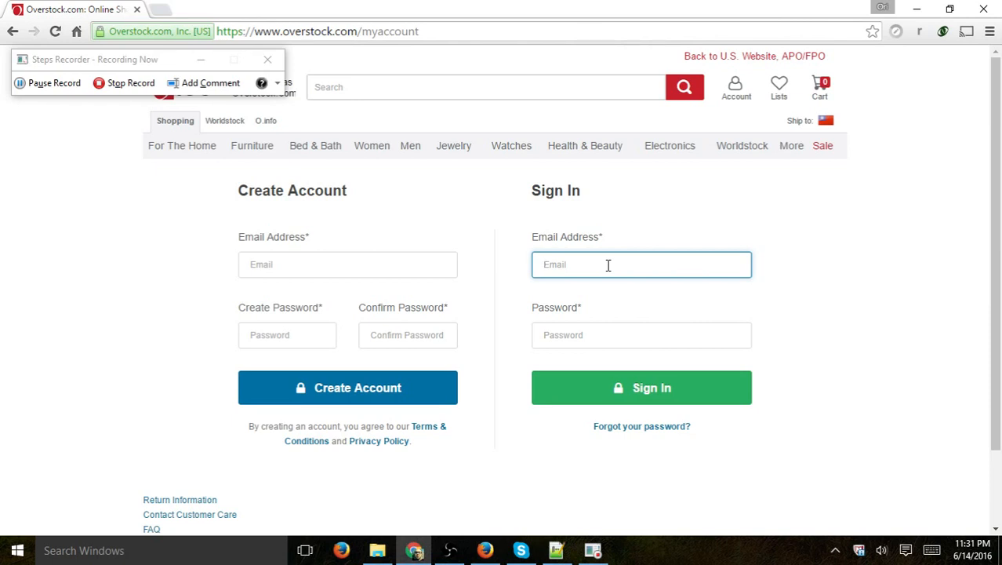
type("meeamil@test.com")
left_click(631, 343)
type("••")
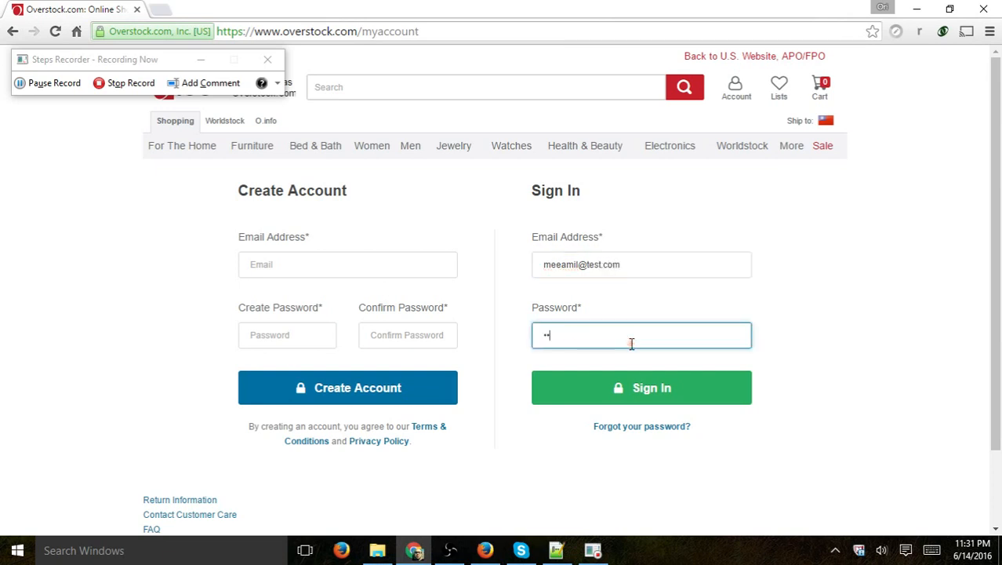
type("•••")
left_click(645, 386)
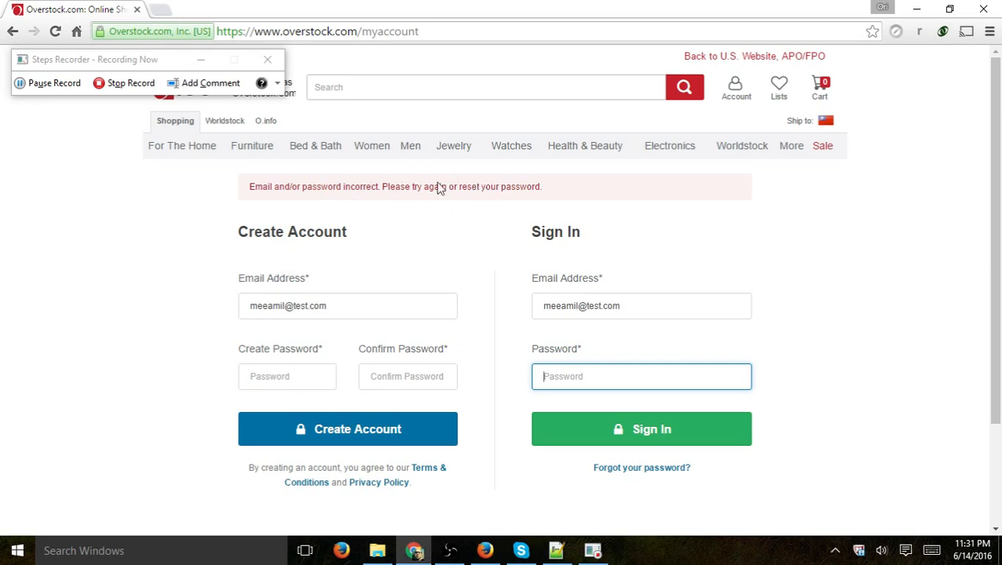
Add the comment "This was old text and we need to change." to the recording, highlighting the sign-in error message
left_click(197, 85)
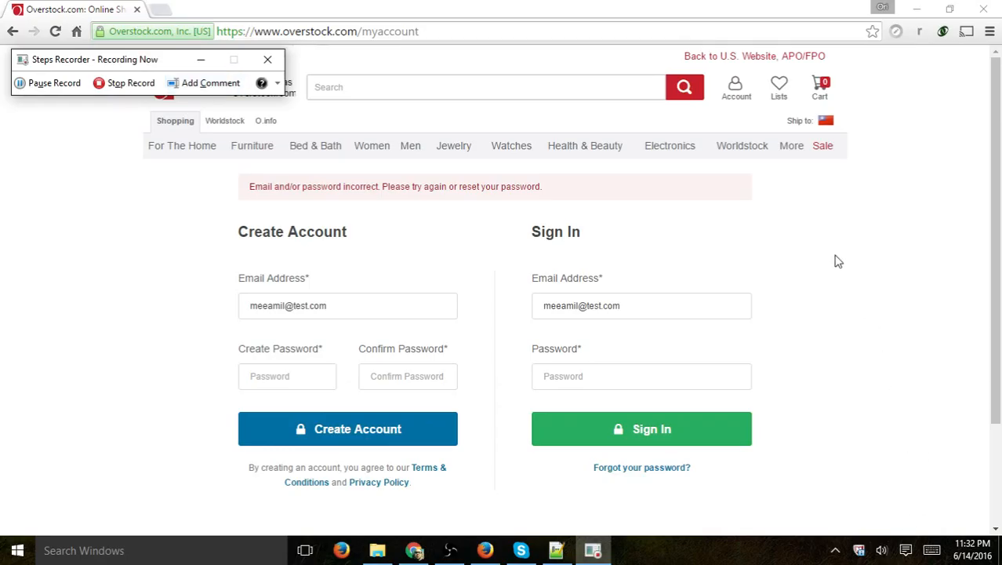
Open the Cell Phone Accessories category under Electronics
scroll(825, 246, "down", 1)
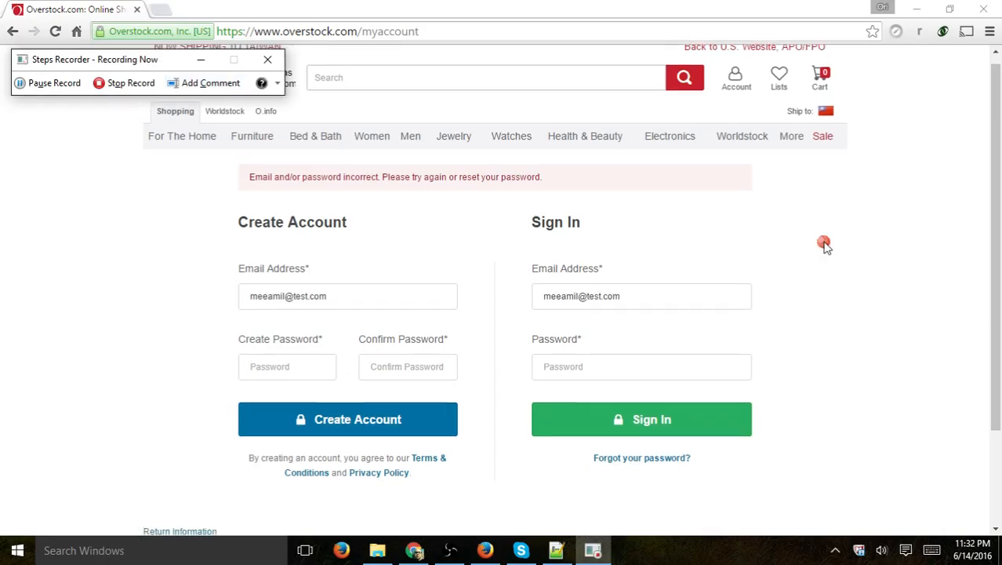
scroll(825, 245, "down", 1)
scroll(825, 243, "up", 1)
mouse_move(645, 148)
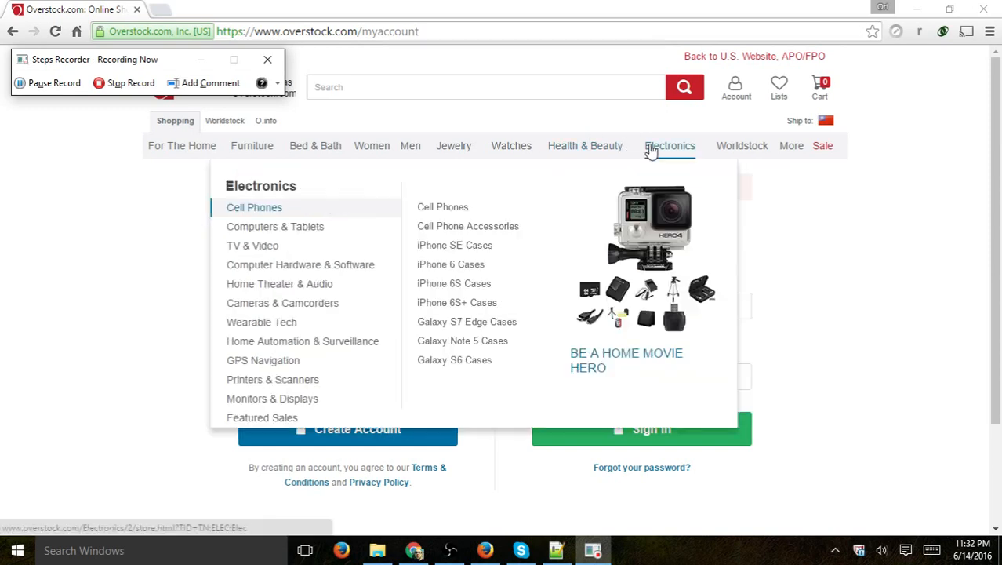
left_click(473, 227)
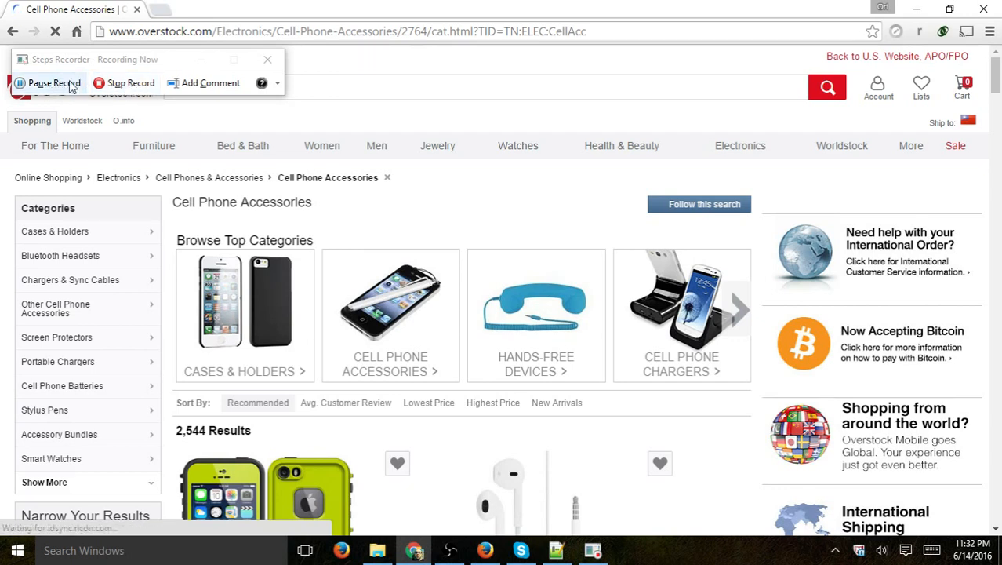
Stop the recording and maximize the window with the recorded steps
left_click(125, 83)
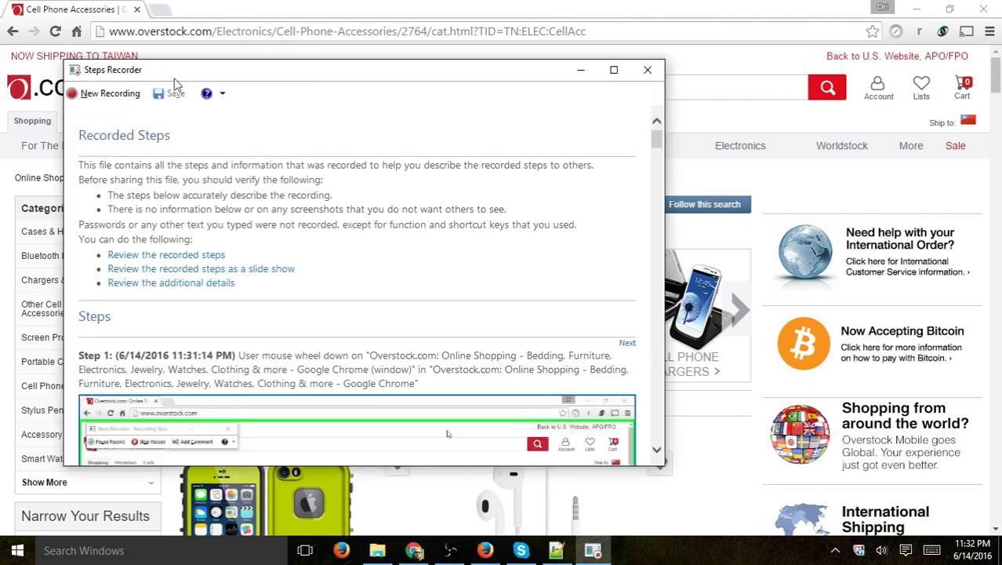
left_click(614, 70)
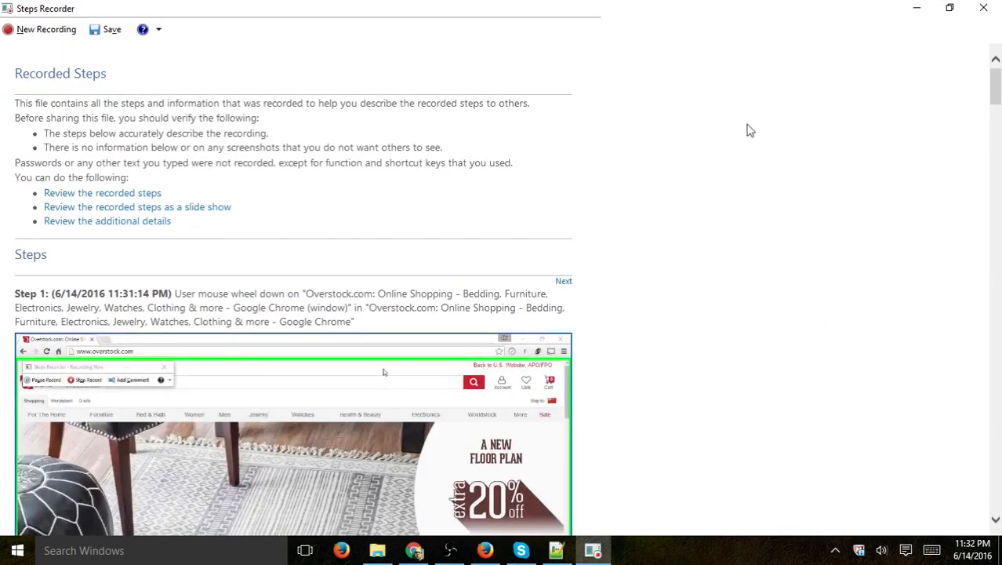
Examine the recorded steps from step 1 to the commented step 9, enlarging and shrinking the step 9 screenshot
scroll(751, 131, "down", 3)
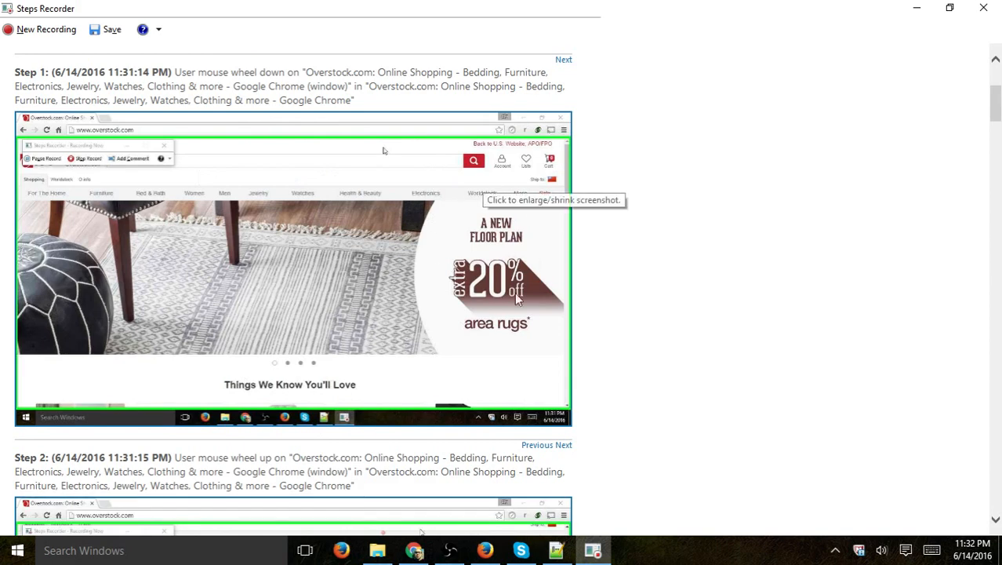
scroll(581, 216, "up", 1)
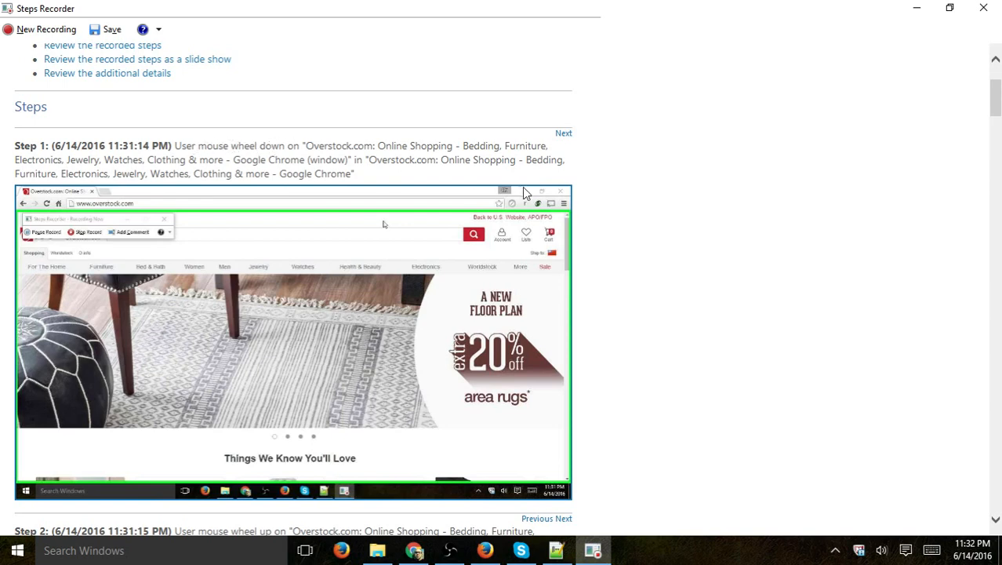
scroll(608, 298, "down", 5)
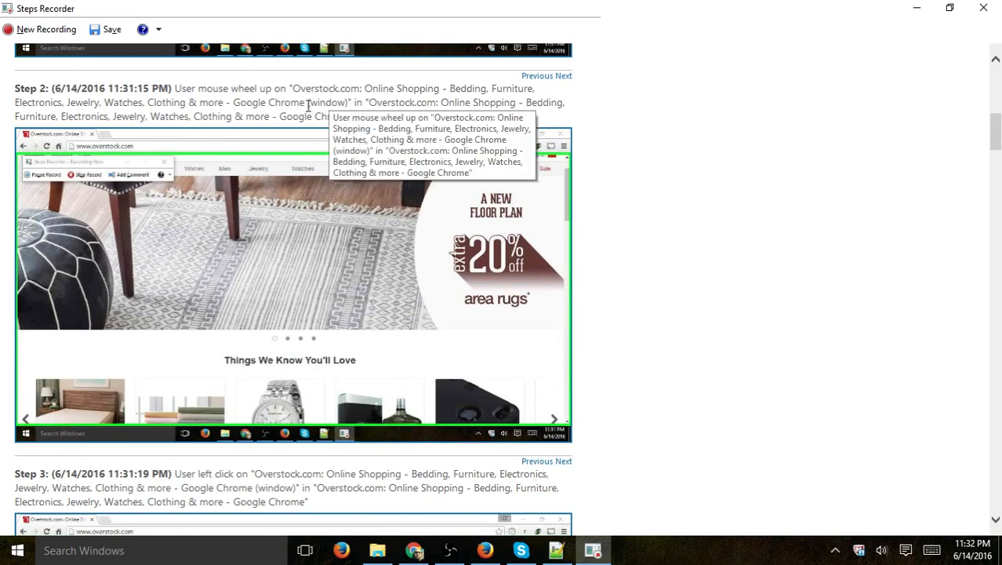
scroll(667, 251, "down", 4)
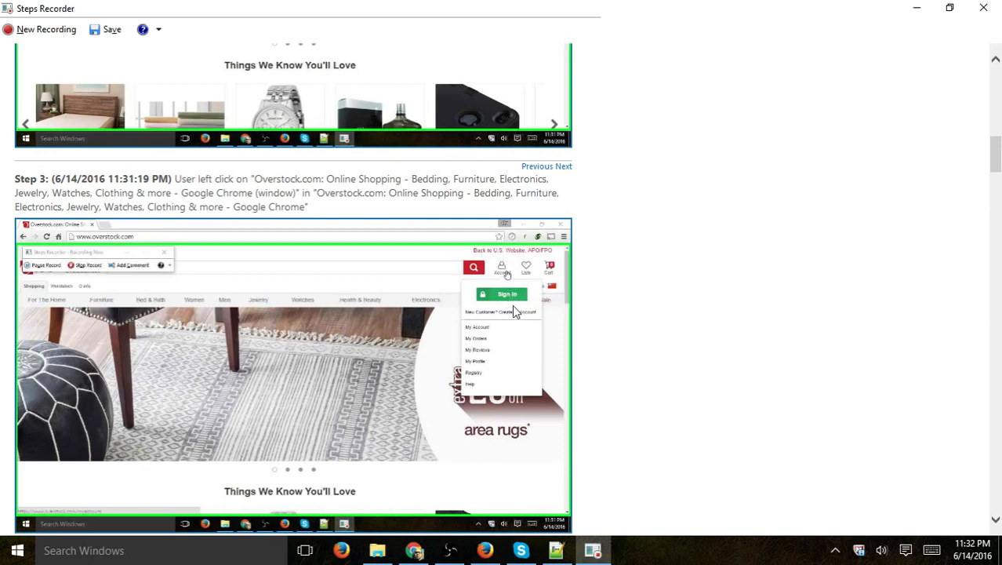
scroll(664, 259, "down", 6)
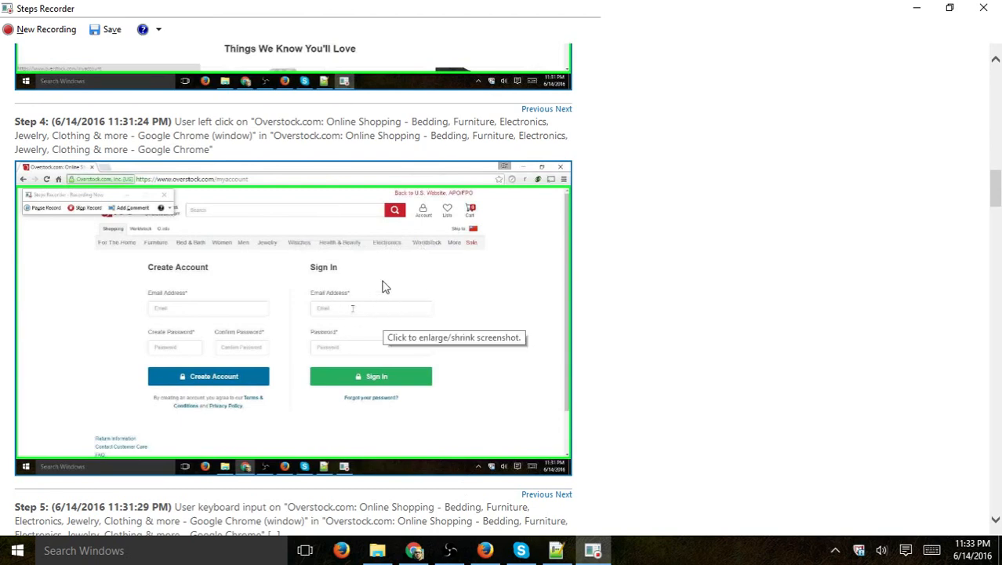
scroll(653, 243, "down", 7)
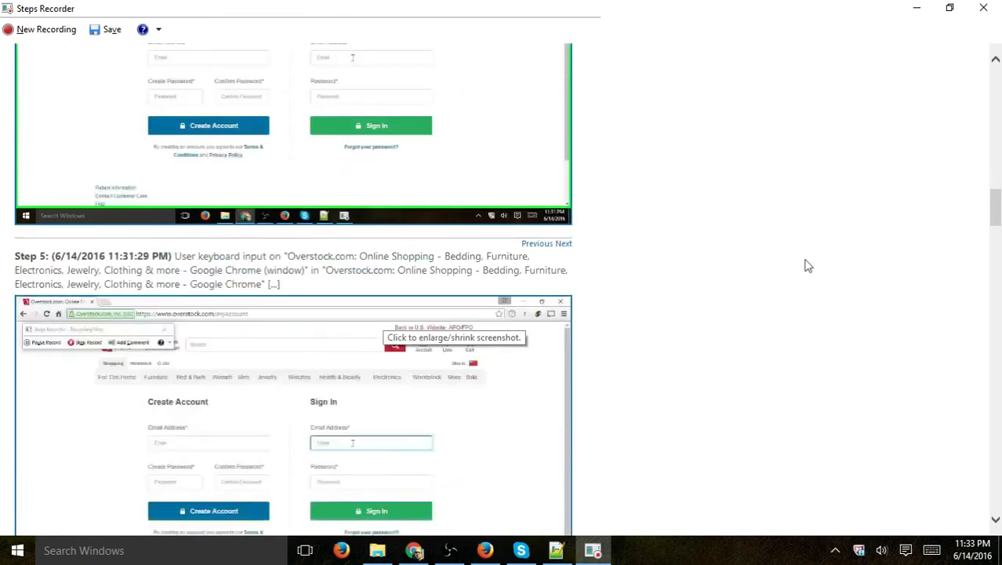
scroll(657, 241, "down", 5)
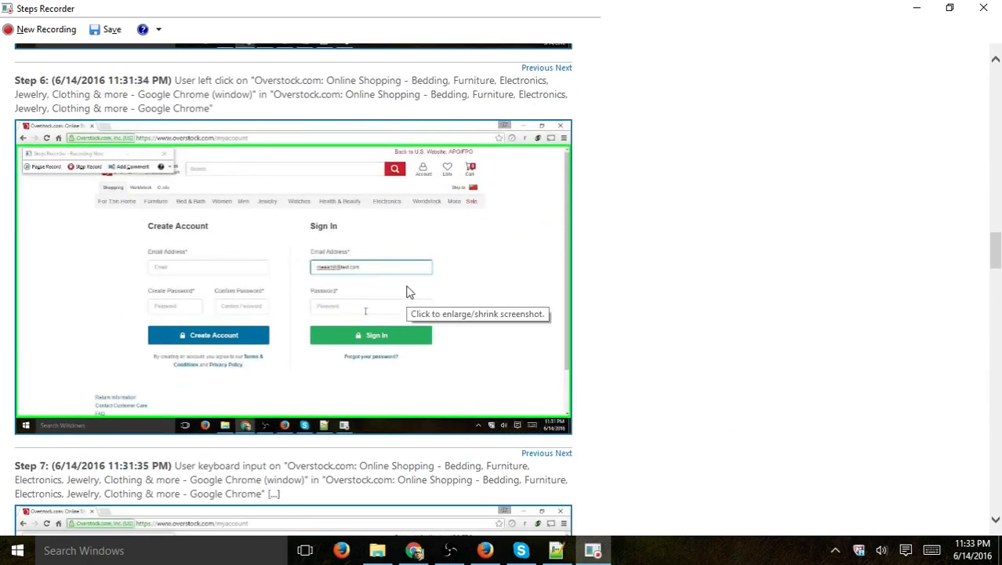
scroll(698, 215, "down", 5)
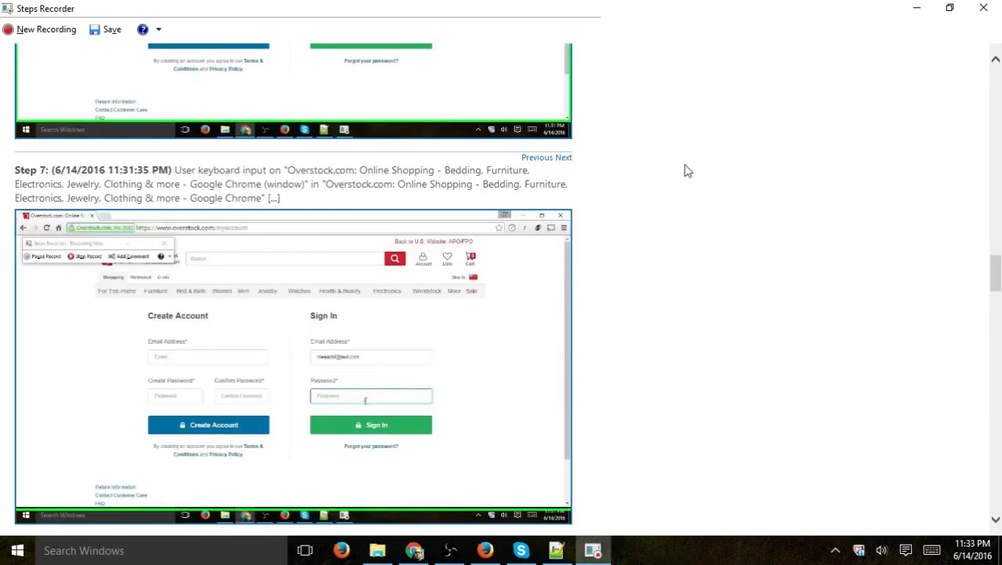
scroll(672, 179, "down", 8)
scroll(643, 191, "down", 5)
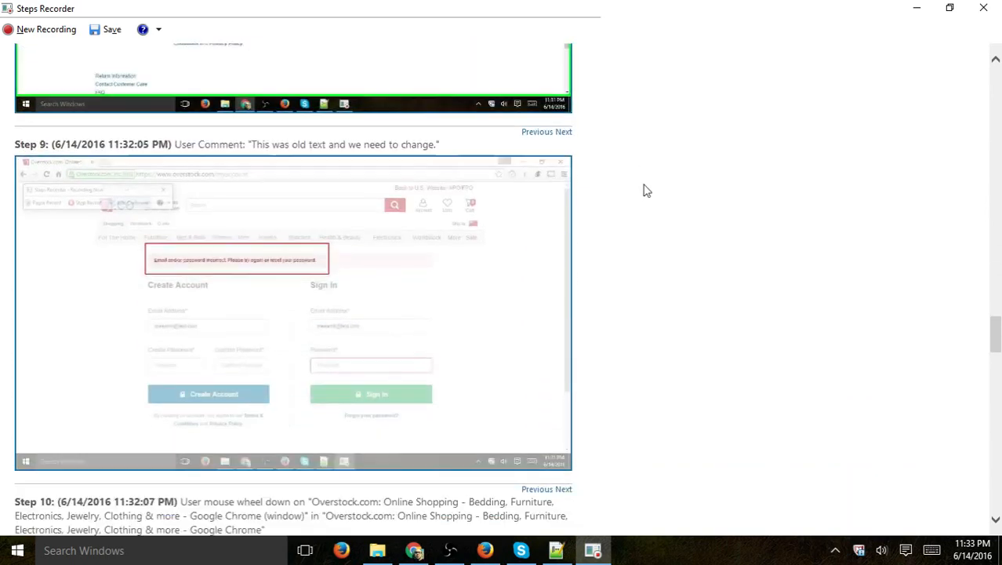
left_click(268, 233)
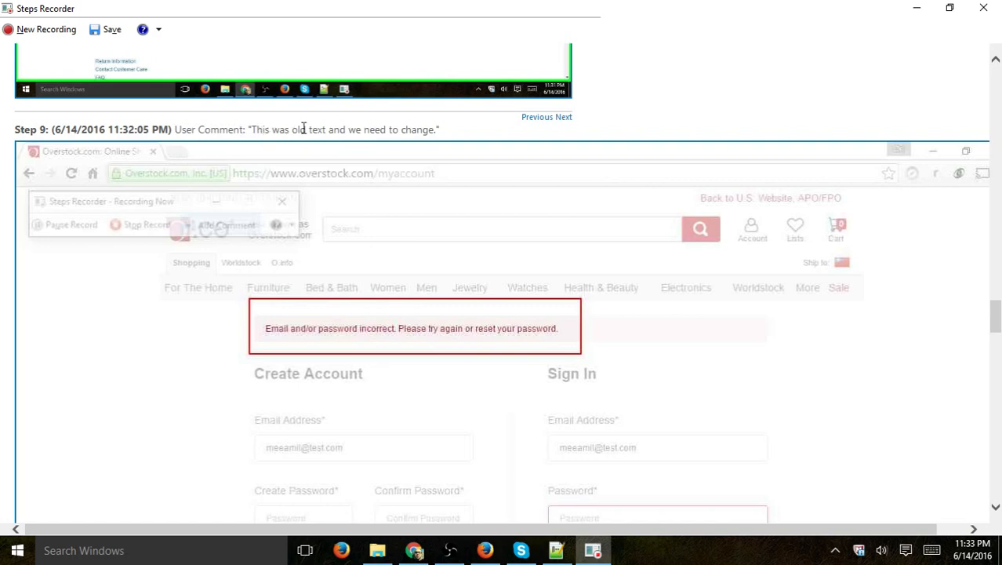
left_click(751, 376)
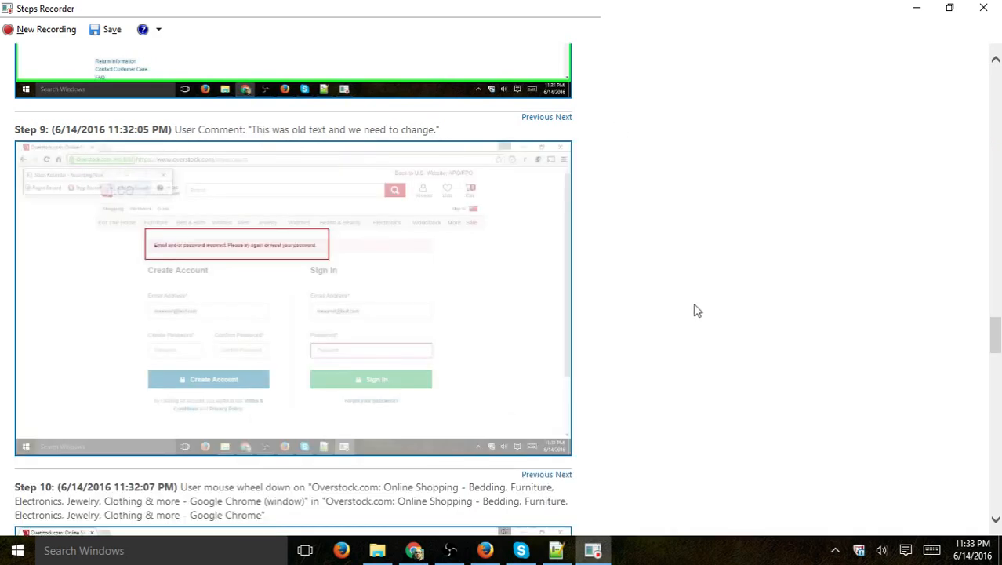
Examine the remaining recorded steps and the Additional Details log, and return to the start of the report
scroll(682, 293, "down", 7)
scroll(683, 293, "down", 10)
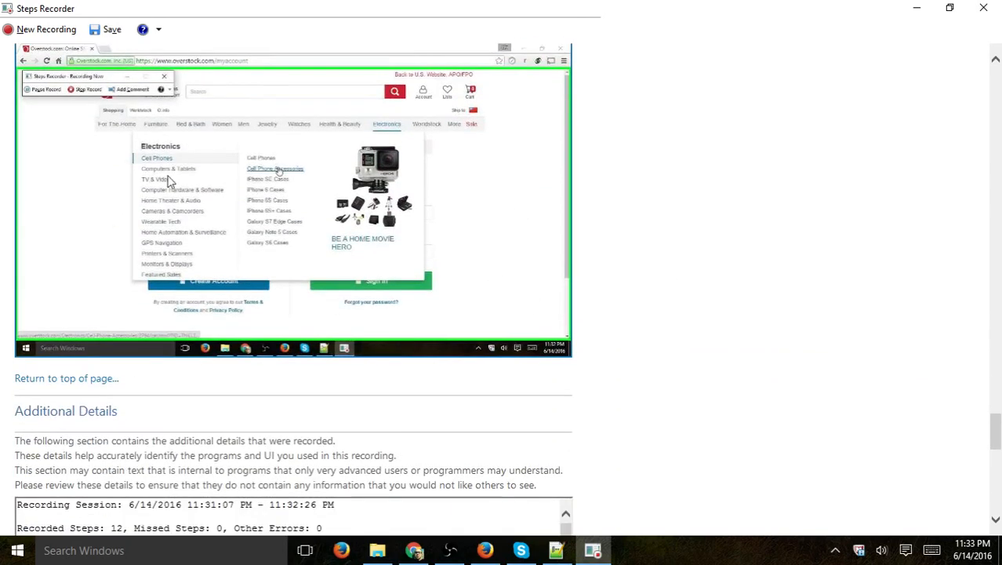
scroll(637, 242, "down", 4)
scroll(637, 241, "down", 2)
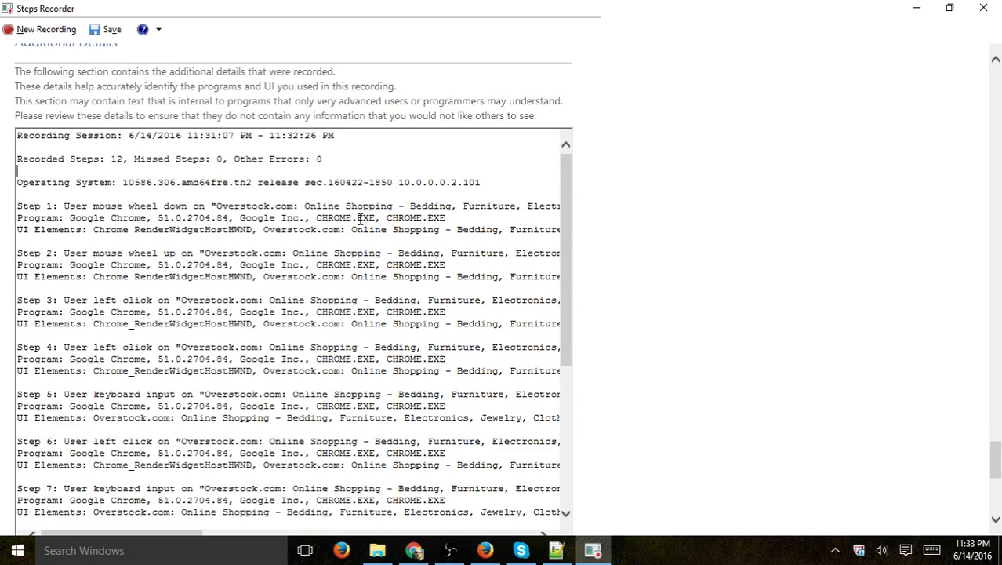
scroll(304, 203, "down", 7)
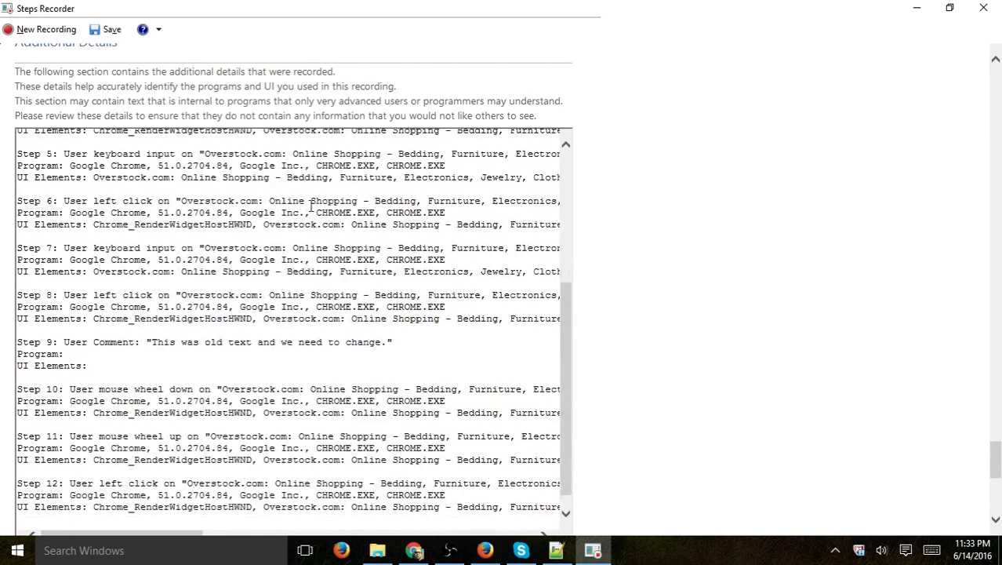
scroll(388, 351, "down", 3)
scroll(373, 329, "up", 10)
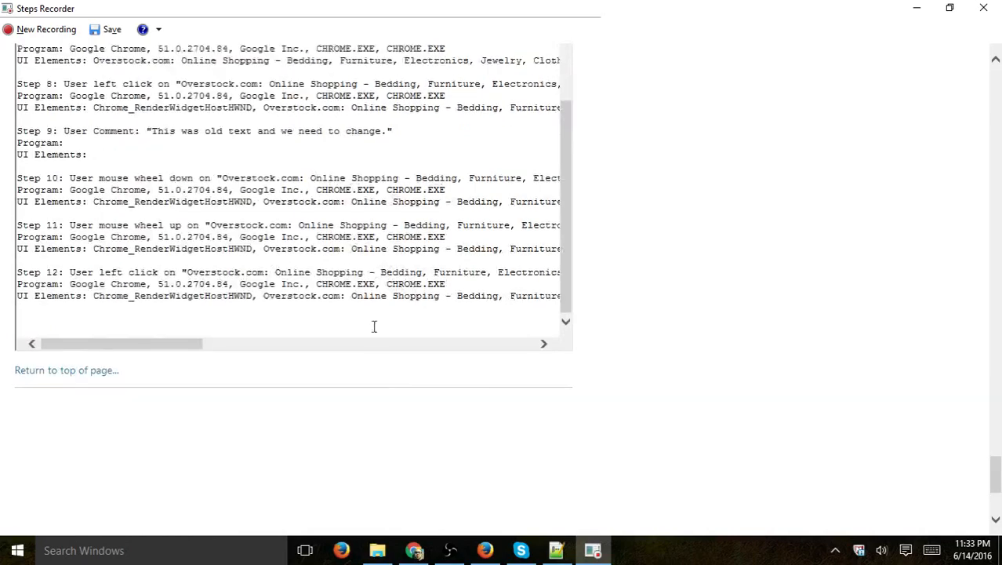
scroll(746, 301, "up", 20)
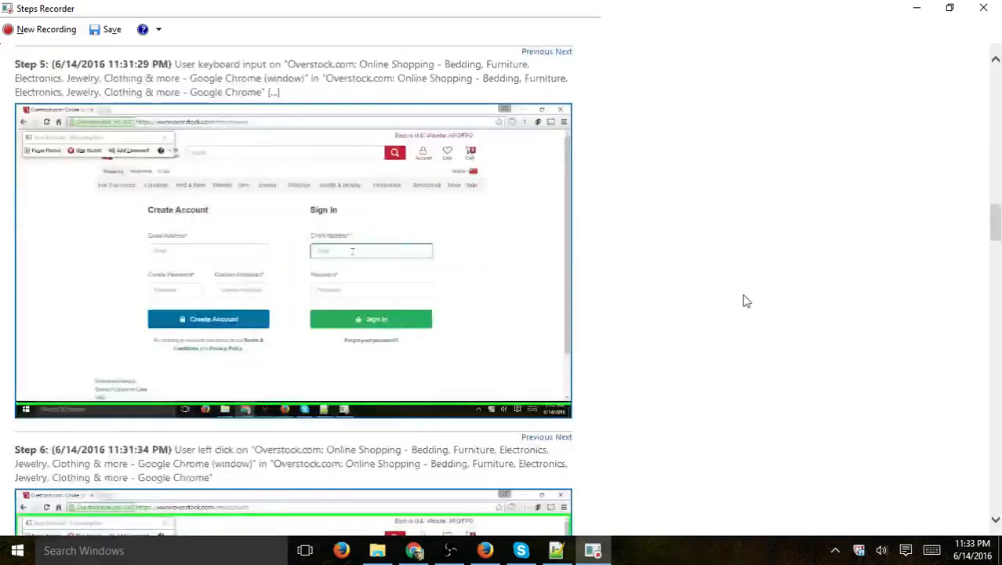
scroll(746, 301, "up", 6)
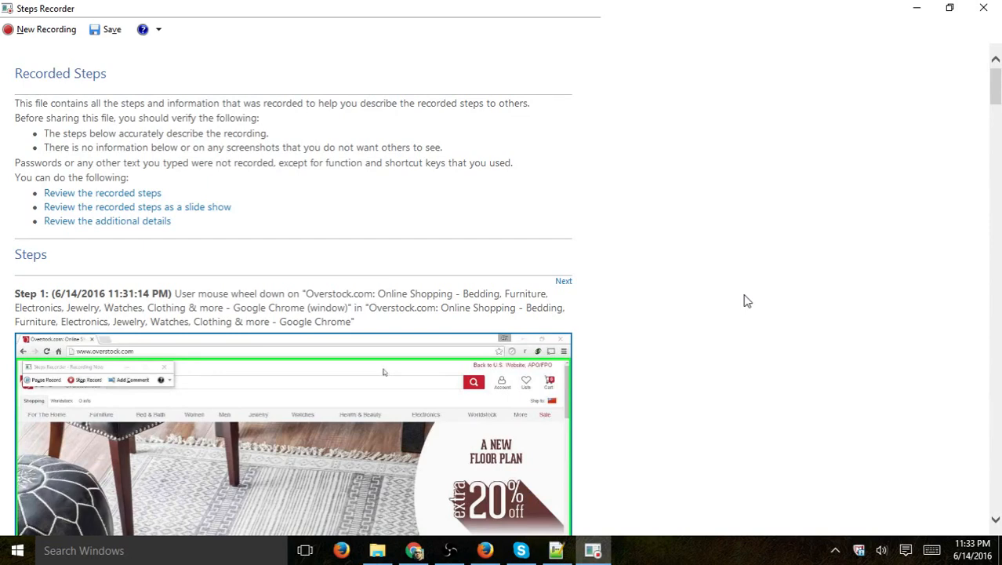
Save the recording to the Desktop as a ZIP file named test1
left_click(109, 33)
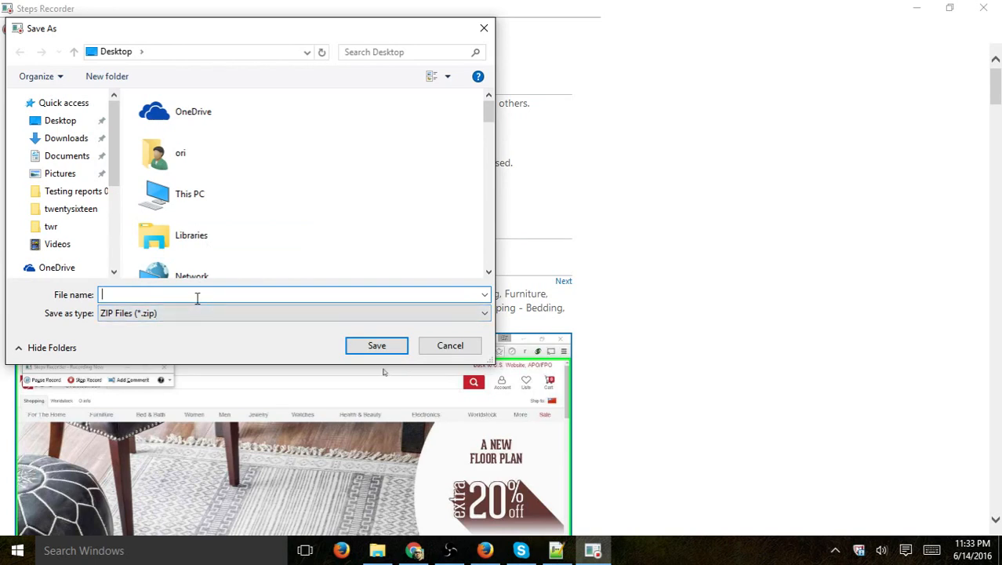
type("test1")
left_click(381, 354)
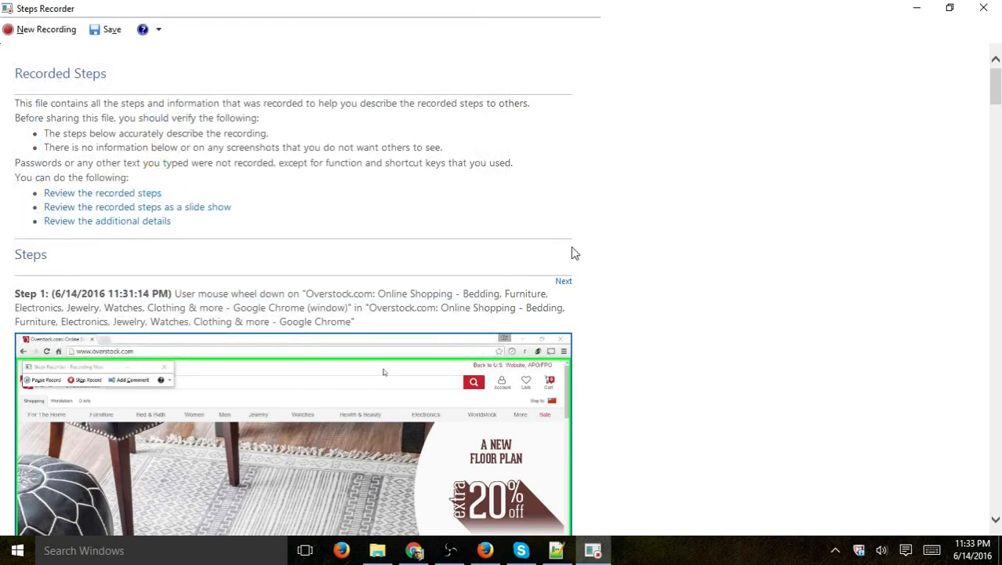
Switch to File Explorer, open test1.zip from the Desktop in WinRAR, and clear away the Explorer window and the license reminder
key("super+e")
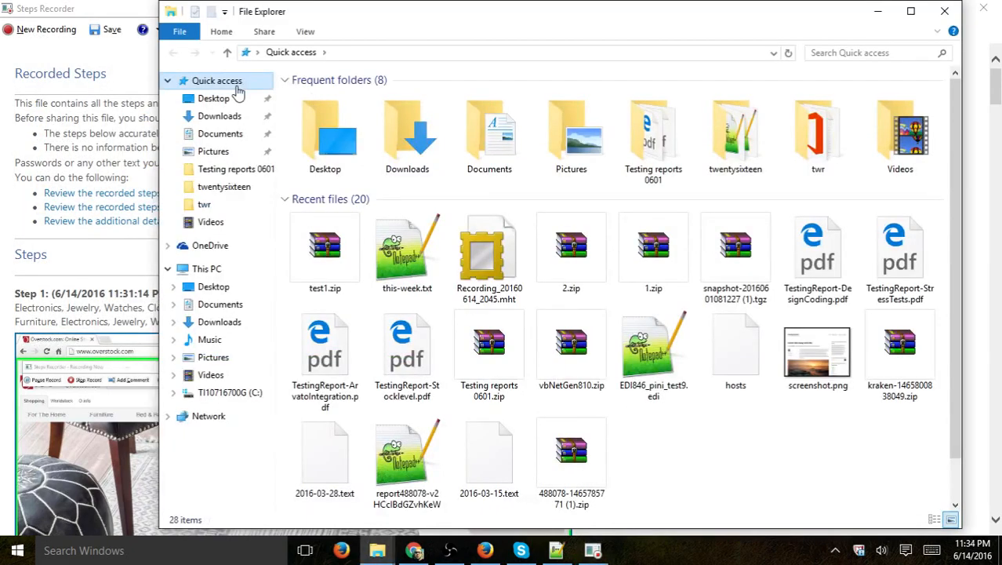
left_click(214, 98)
scroll(447, 192, "down", 5)
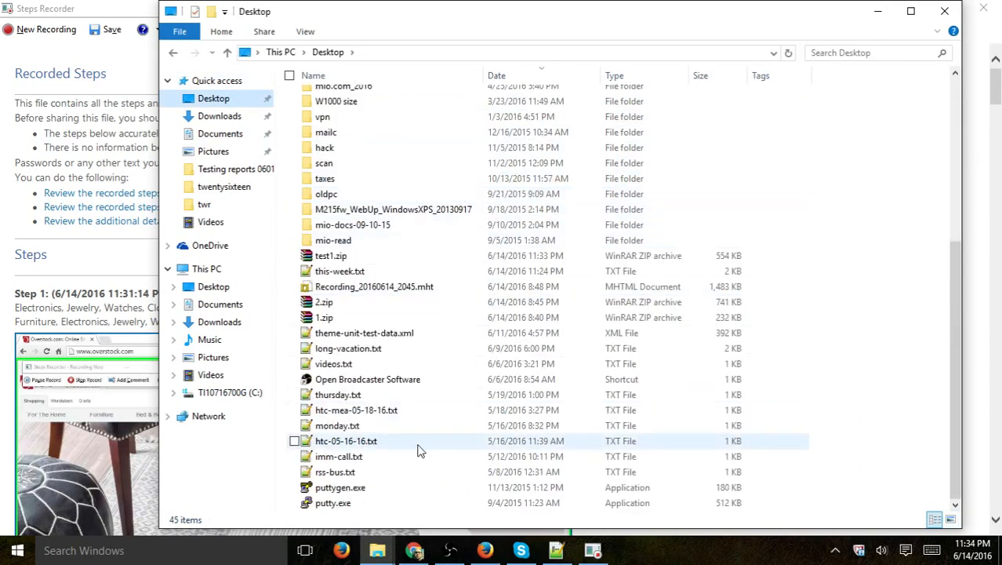
double_click(337, 256)
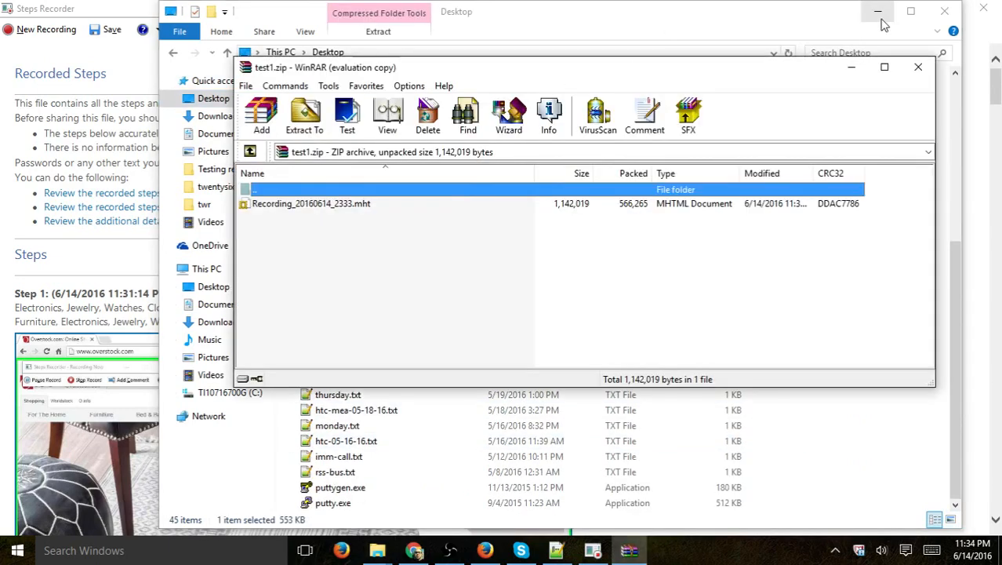
left_click(881, 20)
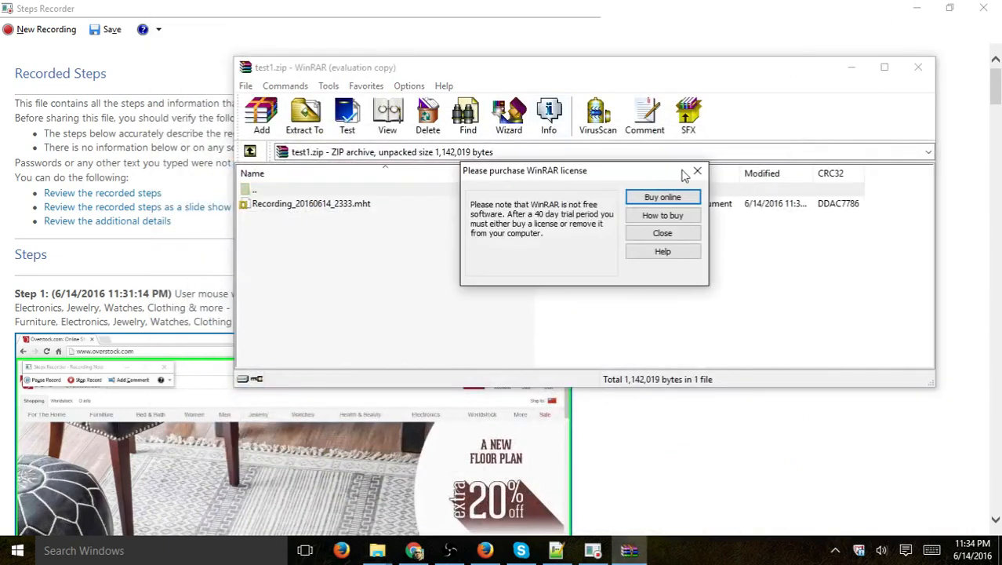
left_click(696, 171)
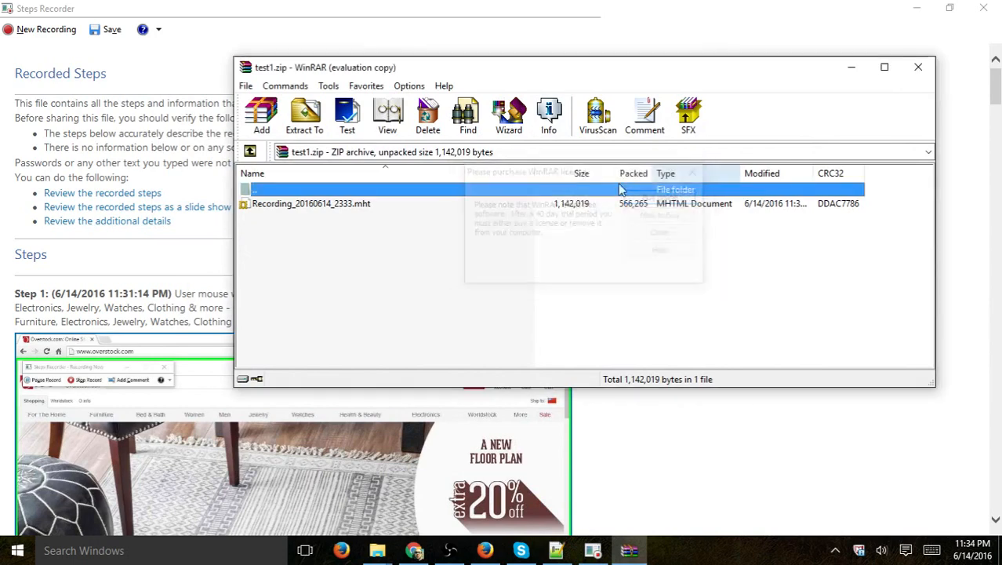
Open Recording_20160614_2333.mht from the archive in Internet Explorer and look over the beginning of the recorded steps
double_click(357, 204)
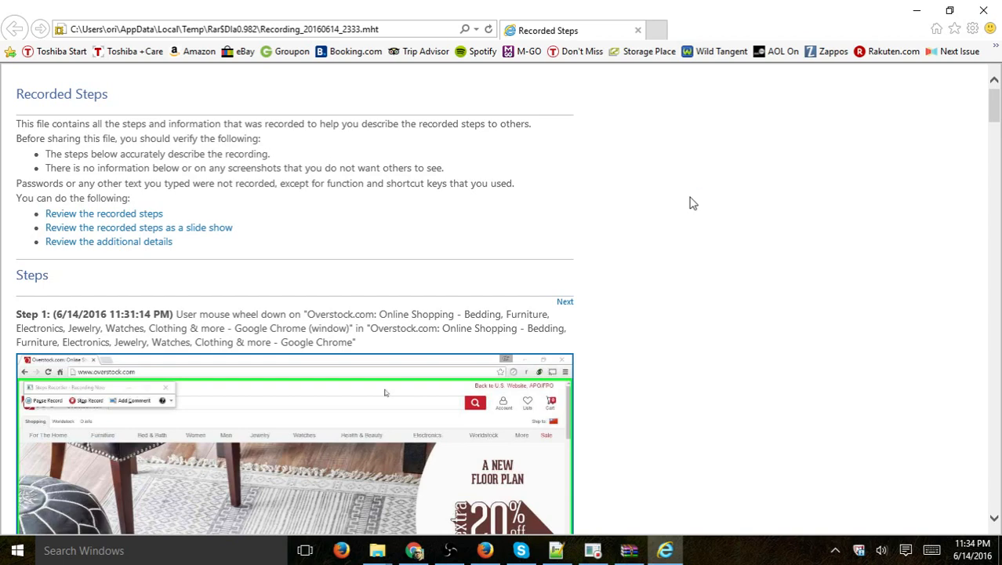
scroll(690, 204, "down", 3)
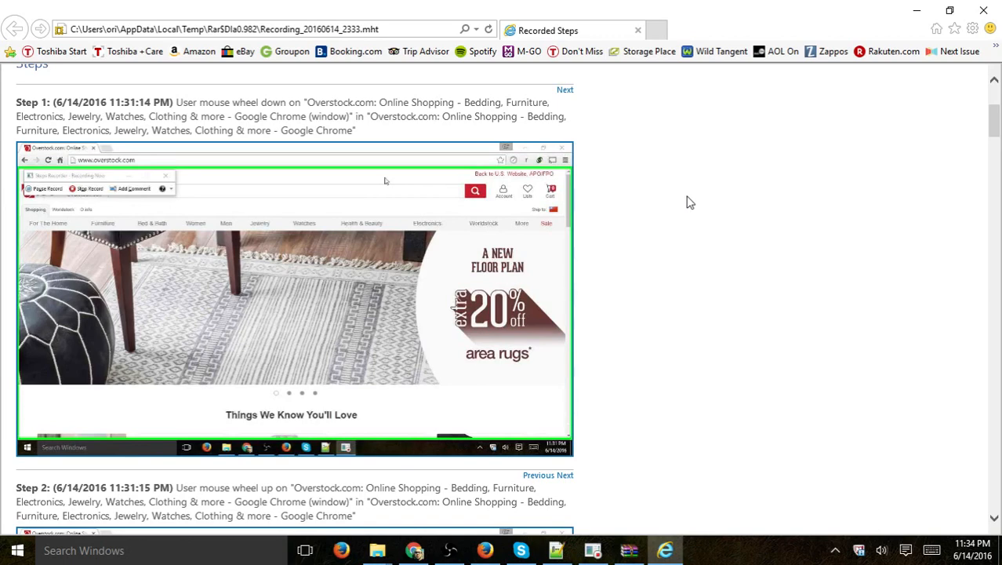
scroll(687, 202, "up", 3)
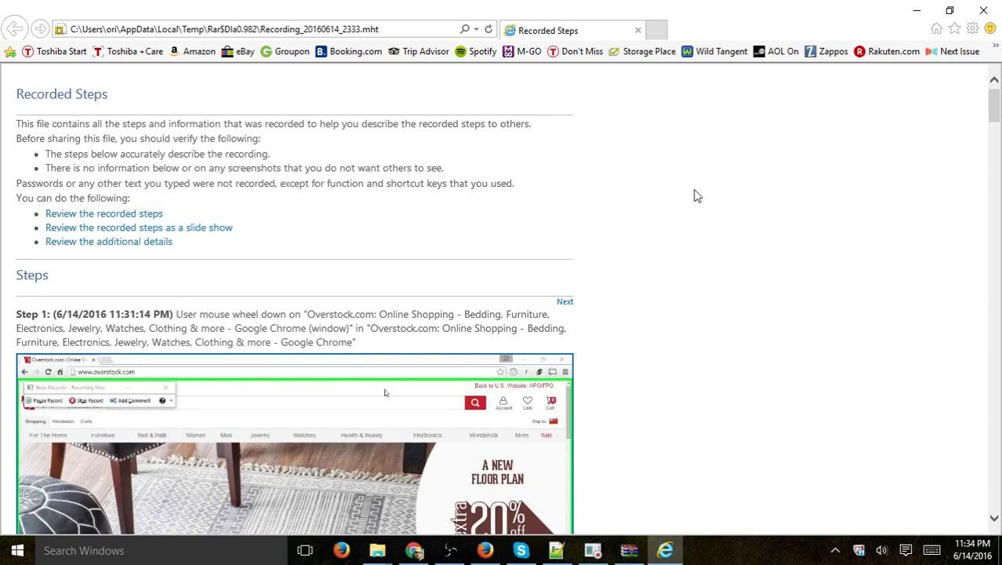